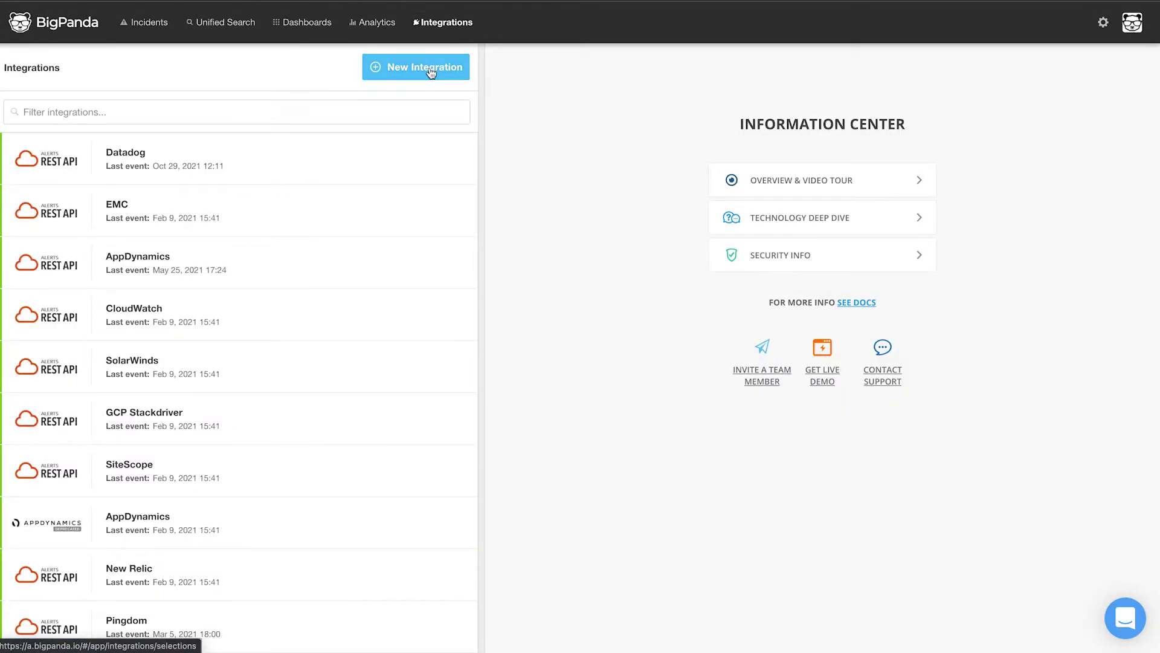
# Step: Start a new integration and choose ServiceNow Changes from the change integrations catalogue
pyautogui.click(430, 73)
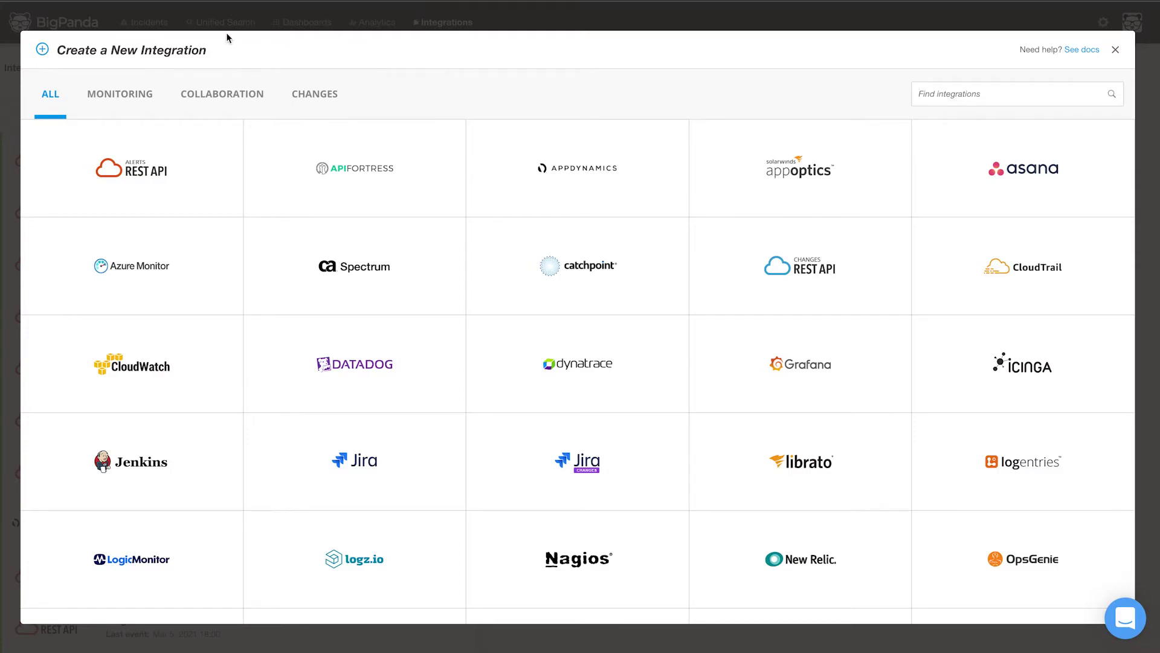
pyautogui.click(111, 114)
pyautogui.click(207, 102)
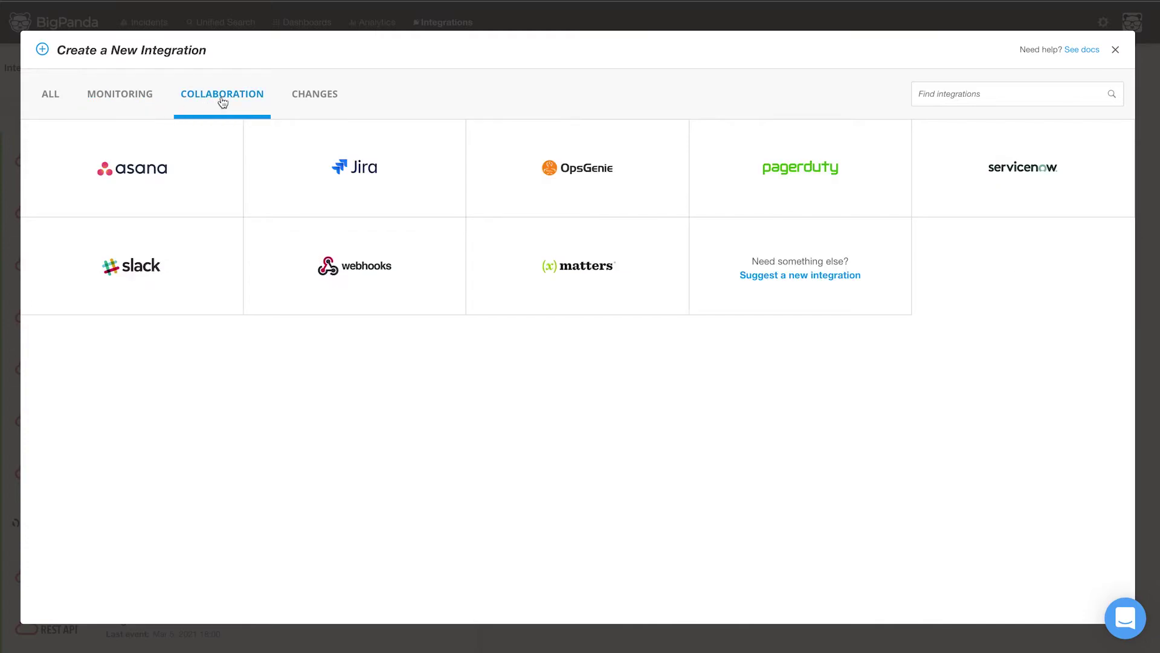
pyautogui.click(331, 101)
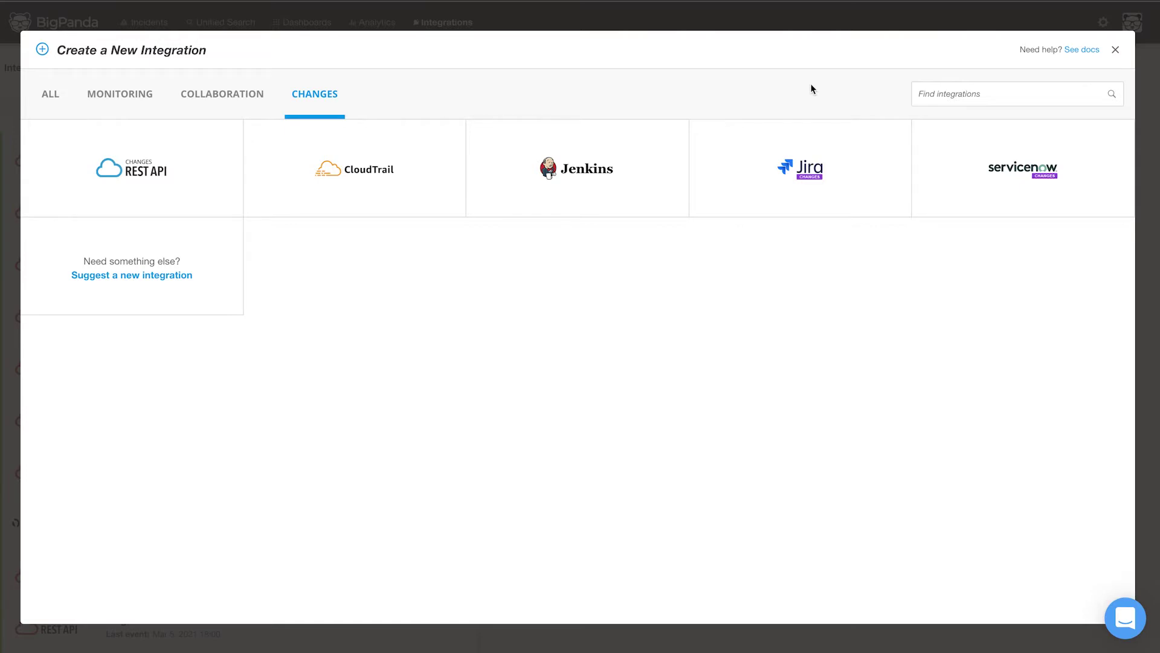
pyautogui.moveTo(1003, 163)
pyautogui.click(1023, 193)
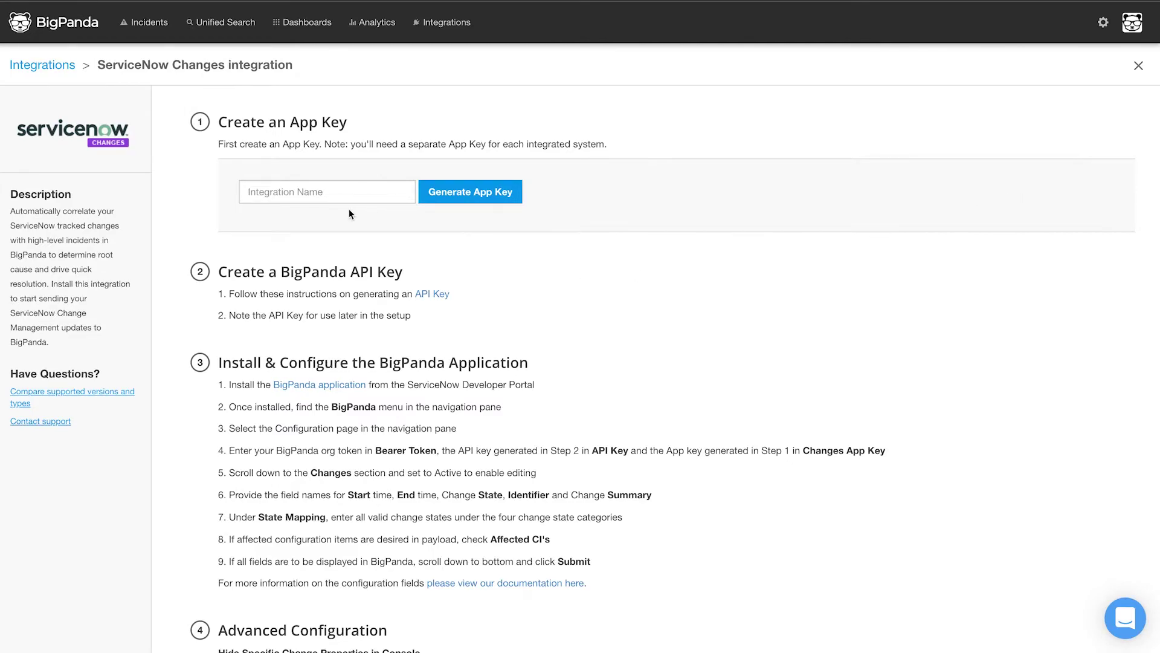
# Step: Name the integration 'ServiceNow Changes', generate its app key and select the key for copying
pyautogui.click(338, 192)
pyautogui.write('ServiceNow Changes')
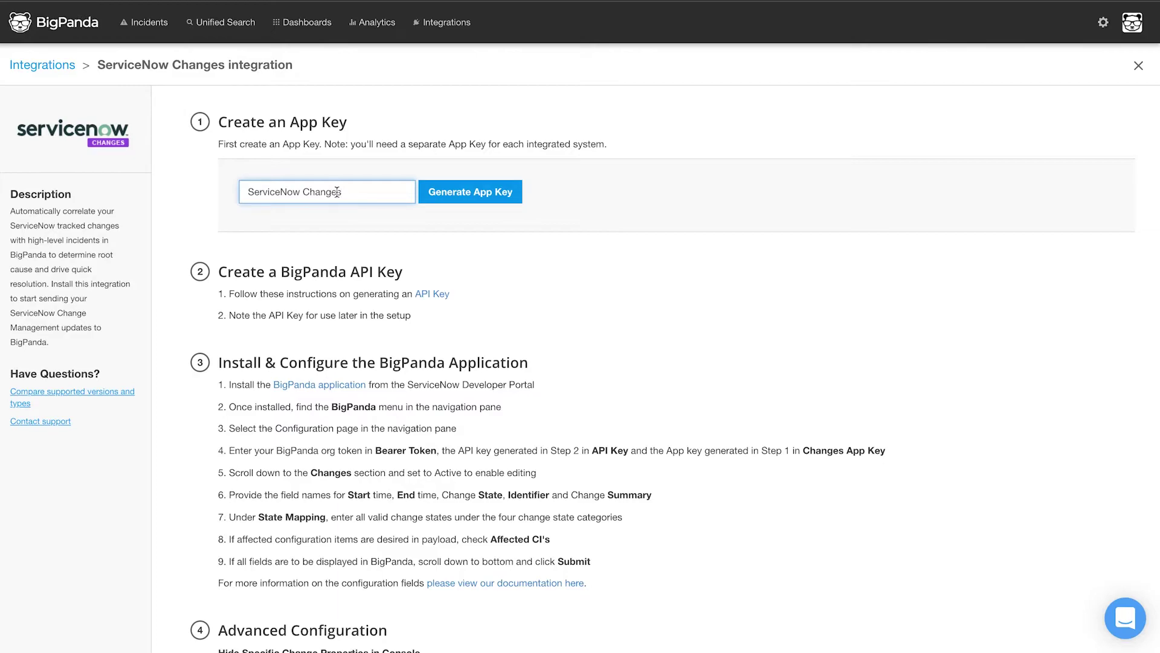
pyautogui.click(487, 199)
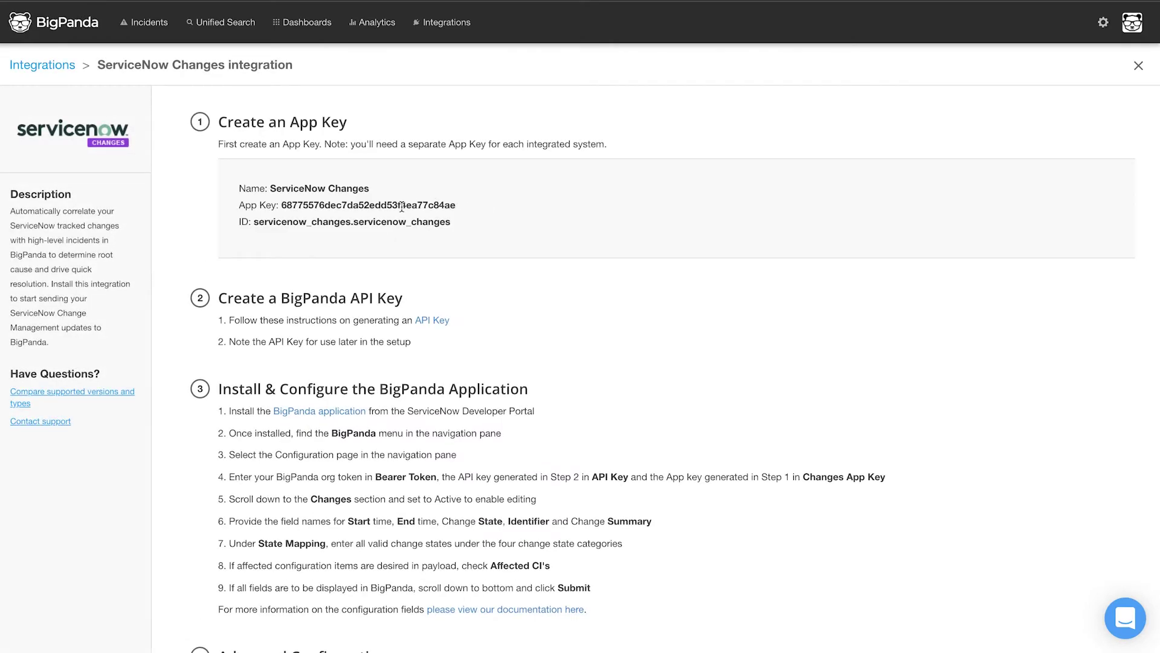
pyautogui.doubleClick(401, 206)
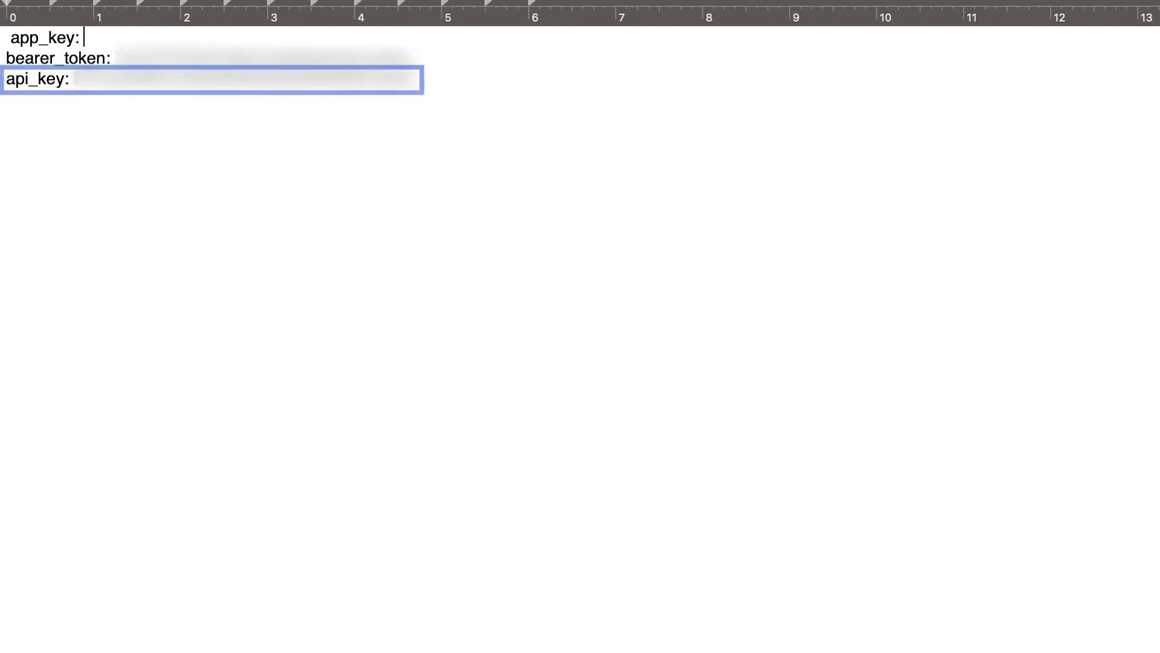
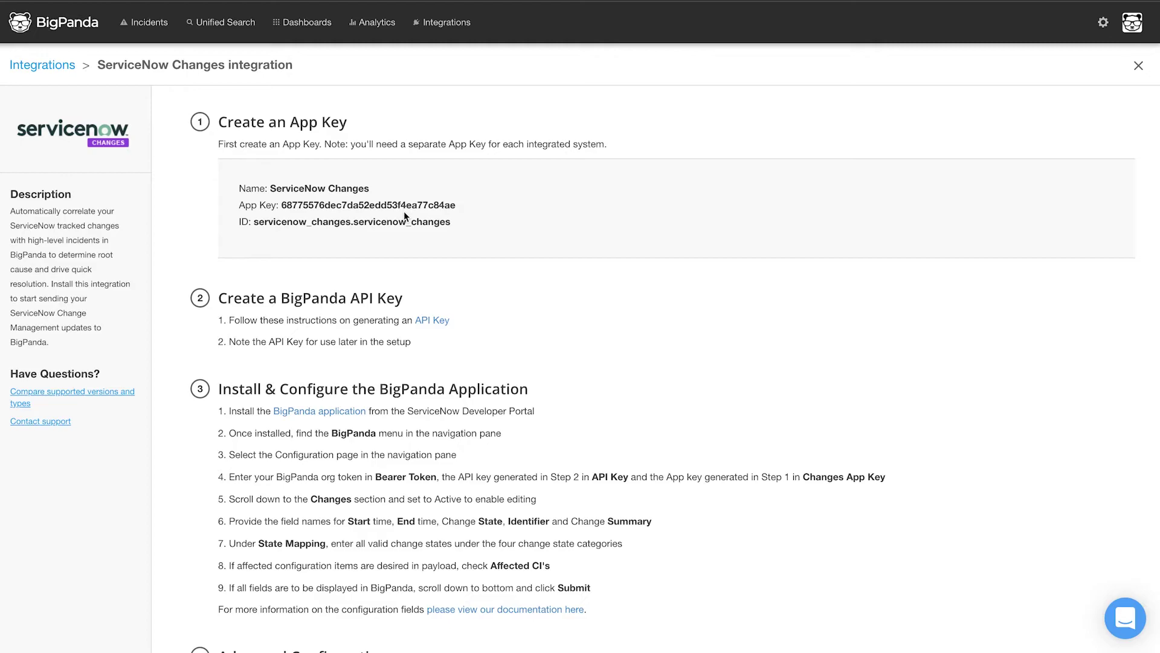
# Step: Follow step 3's 'BigPanda application' link through to ServiceNow
pyautogui.click(330, 416)
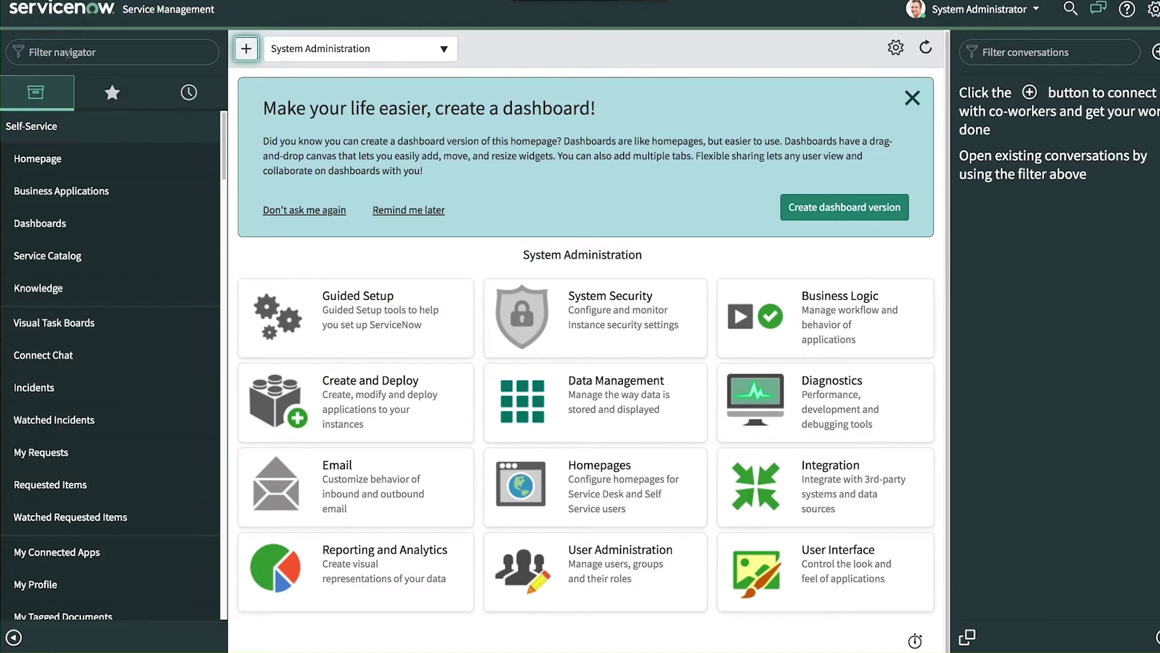
# Step: Filter the ServiceNow navigator for 'bigpanda' and open BigPanda > Configuration
pyautogui.click(90, 52)
pyautogui.write('bi')
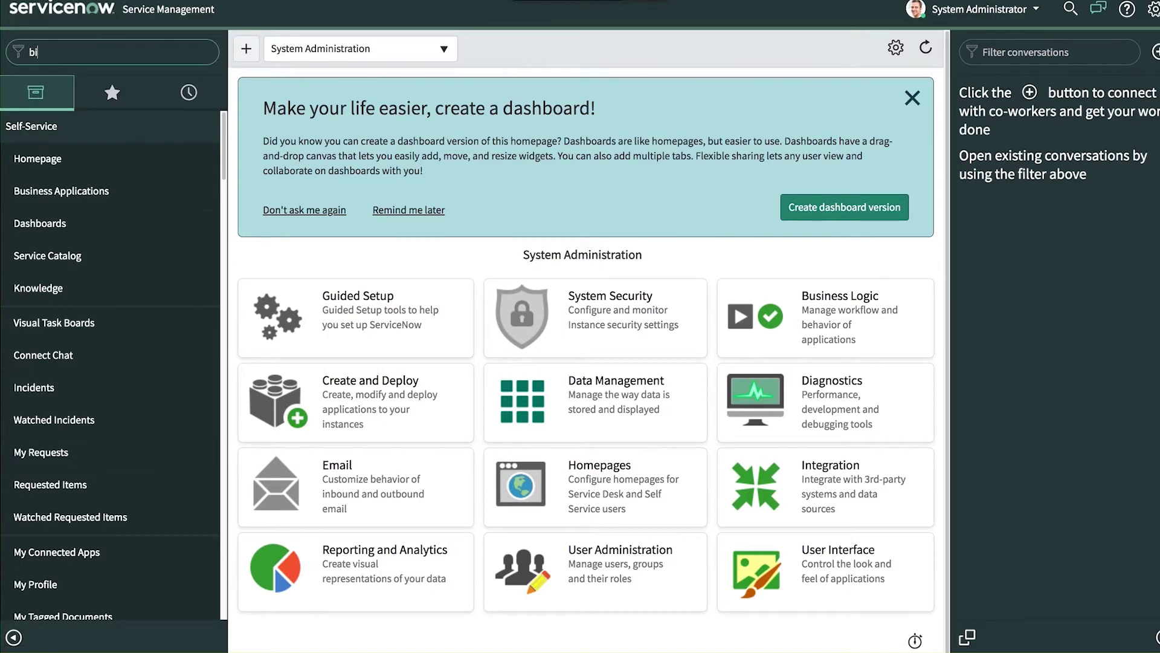
pyautogui.write('gpanda')
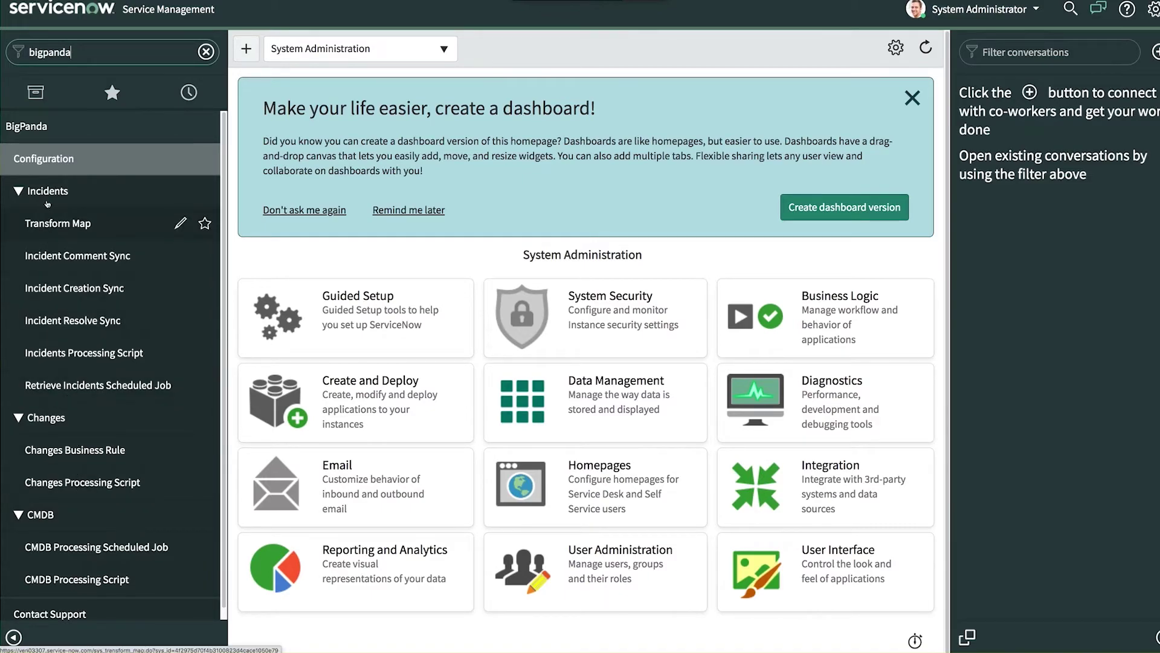
pyautogui.click(46, 168)
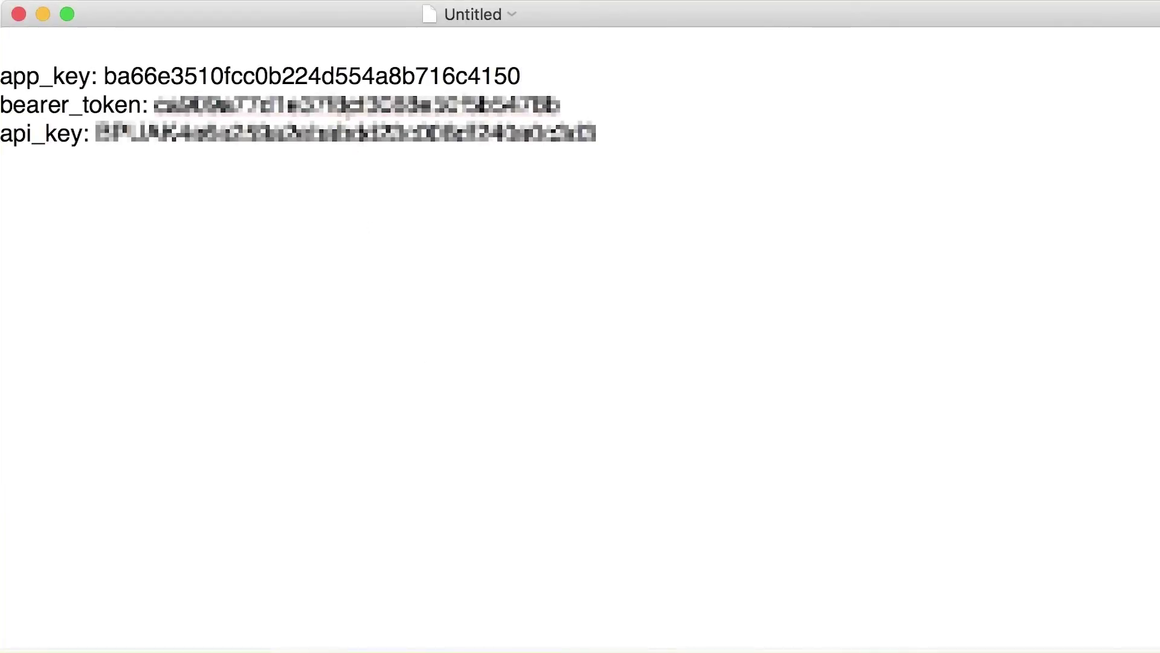
# Step: Paste the saved bearer token, Changes App Key and API Key from the note into the form
pyautogui.doubleClick(348, 106)
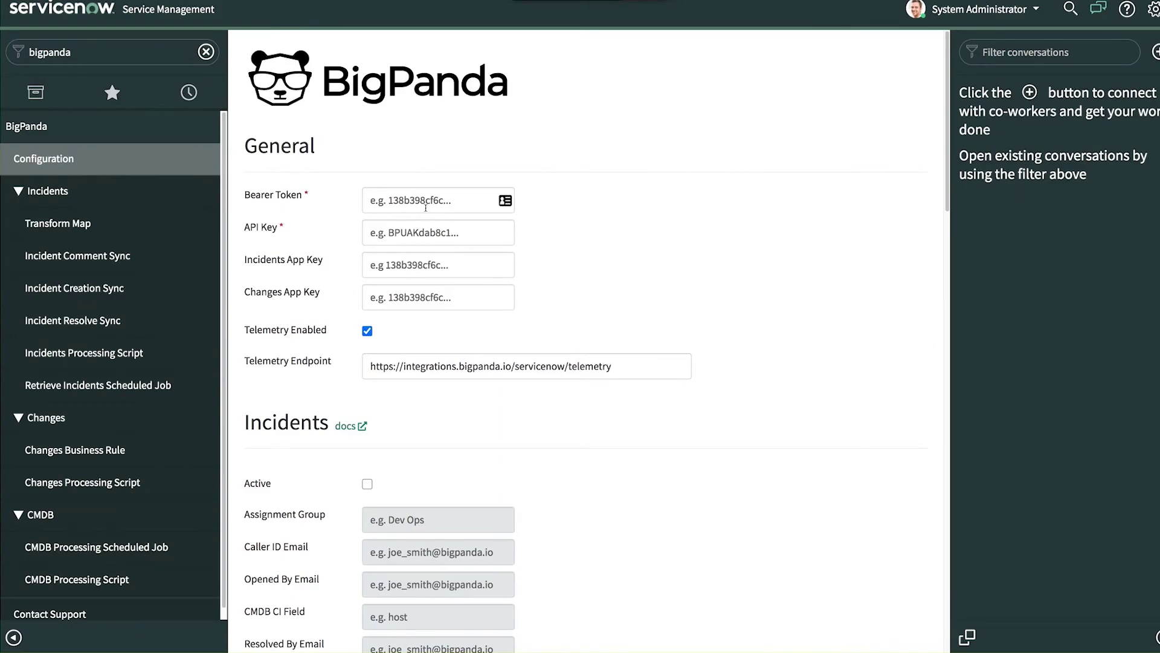
pyautogui.click(425, 204)
pyautogui.press('super+v')
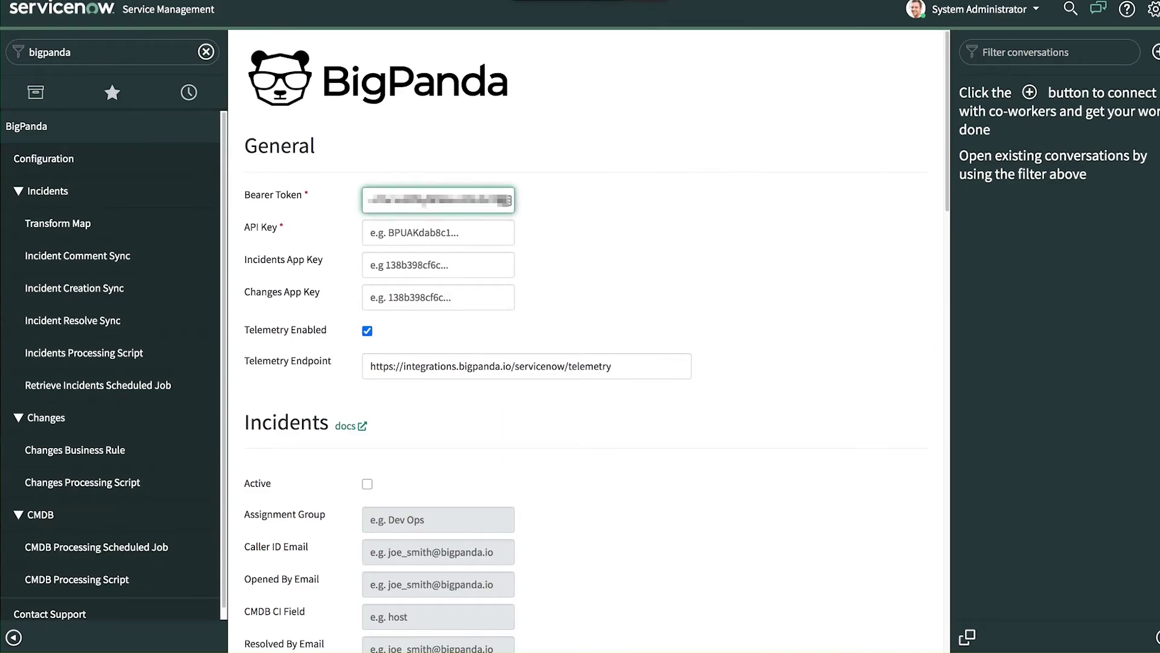
pyautogui.click(395, 300)
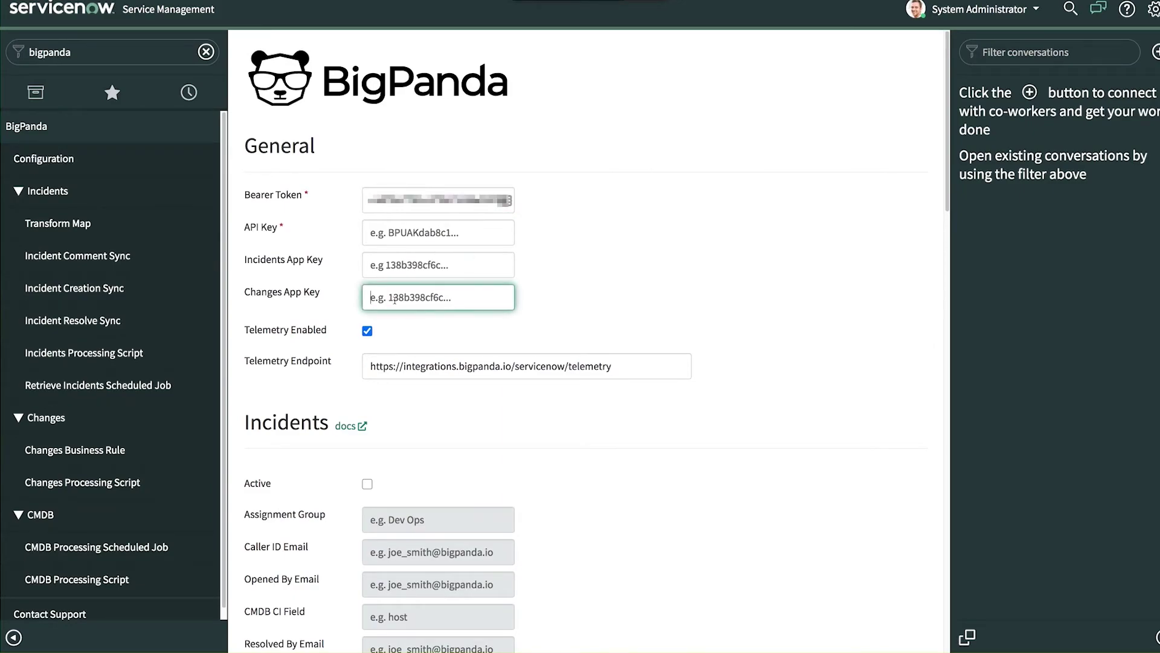
pyautogui.press('super+v')
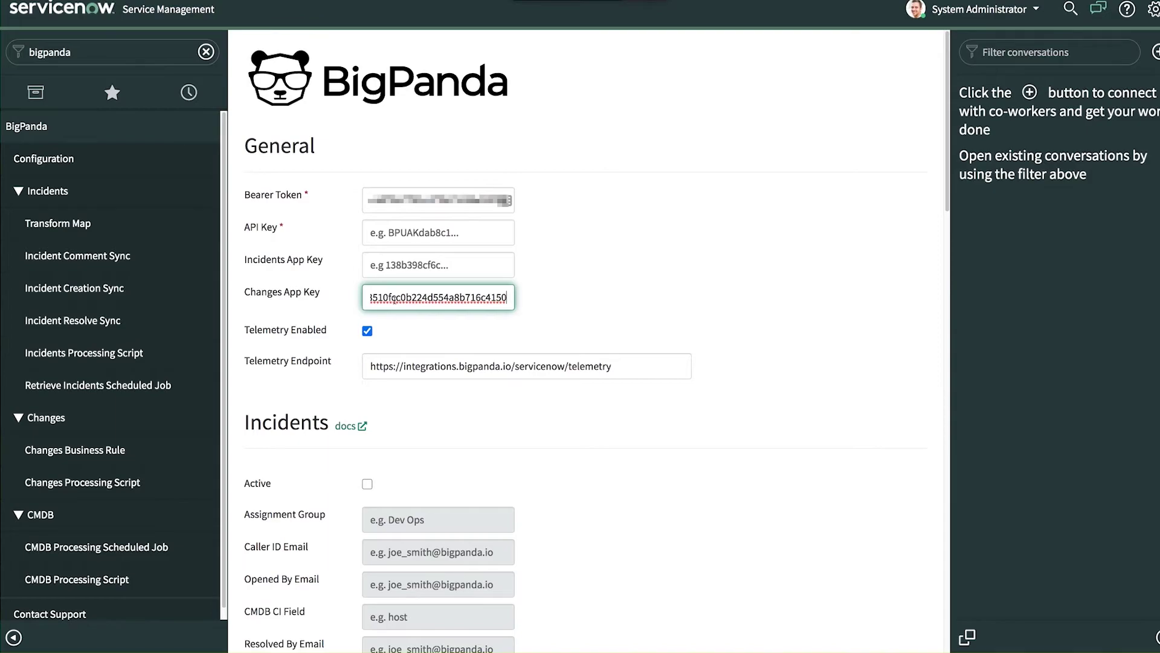
pyautogui.click(438, 232)
pyautogui.press('super+v')
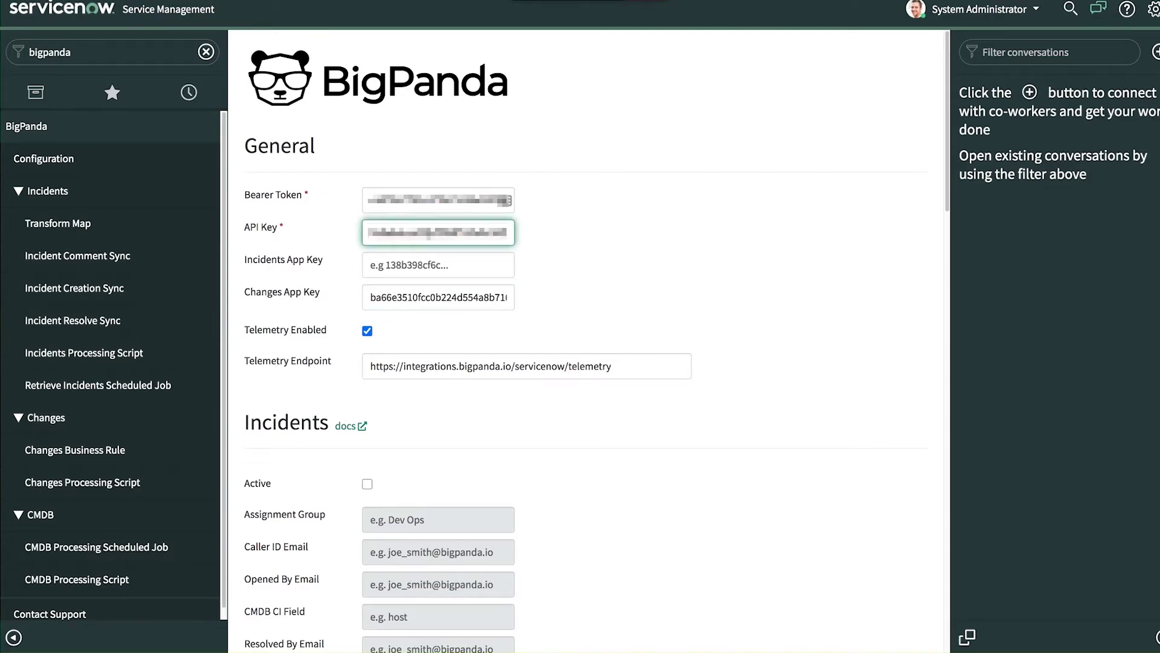
pyautogui.scroll(-10, 597, 280)
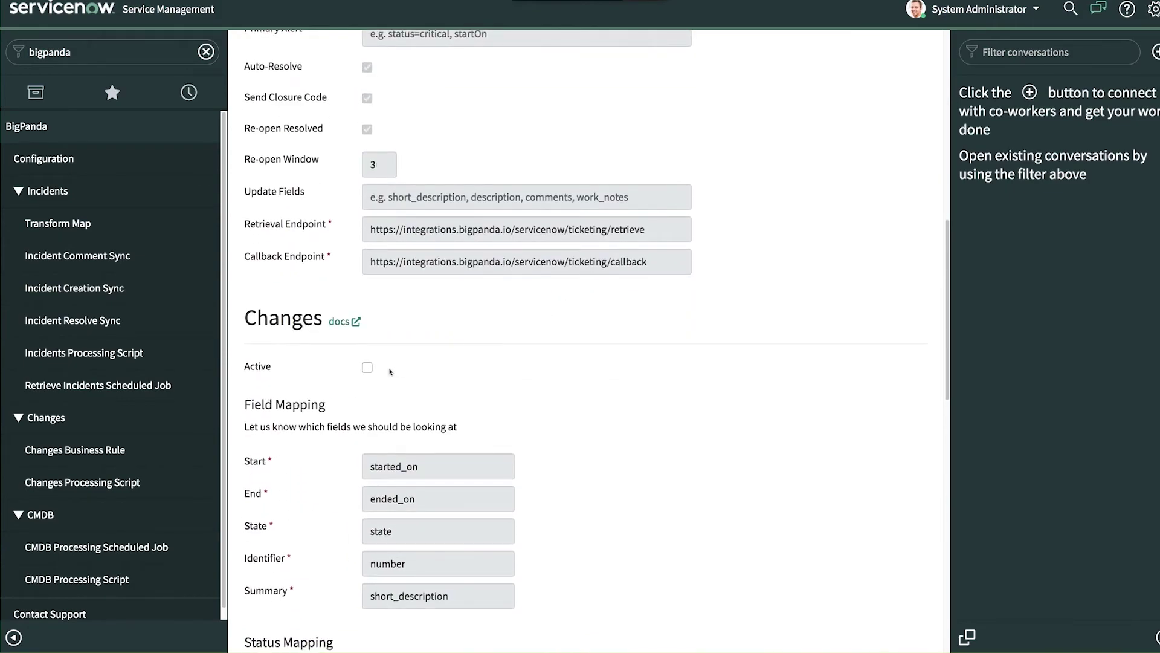
# Step: Tick Active for Changes sync and submit the BigPanda configuration form
pyautogui.click(367, 367)
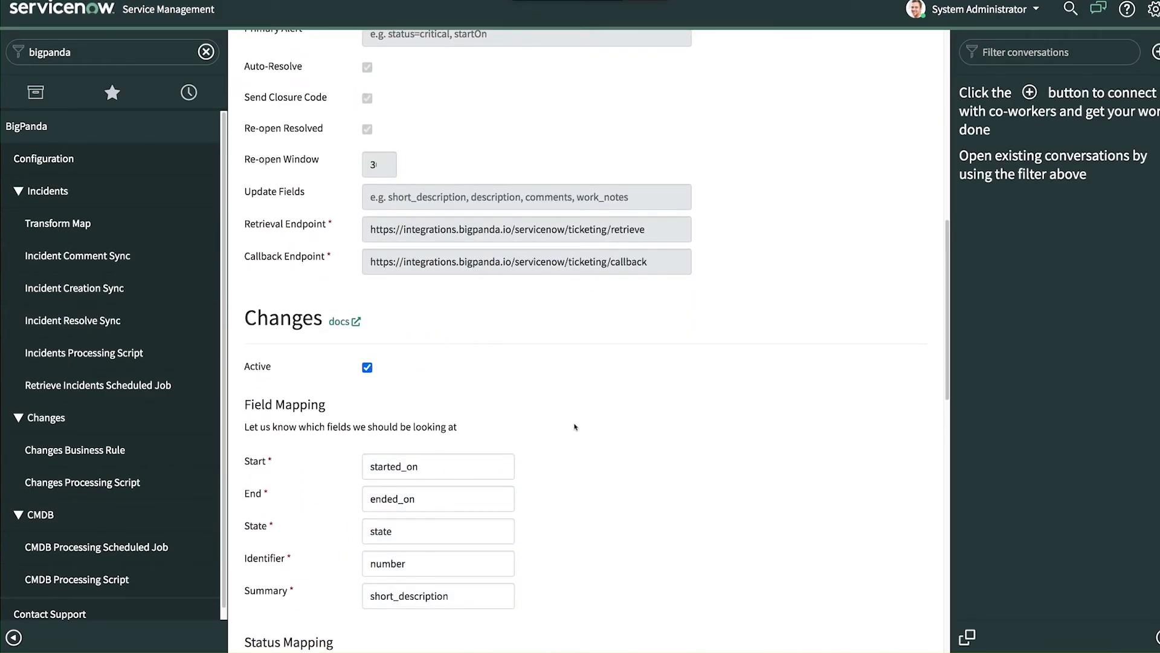
pyautogui.scroll(-1, 581, 448)
pyautogui.scroll(-3, 581, 447)
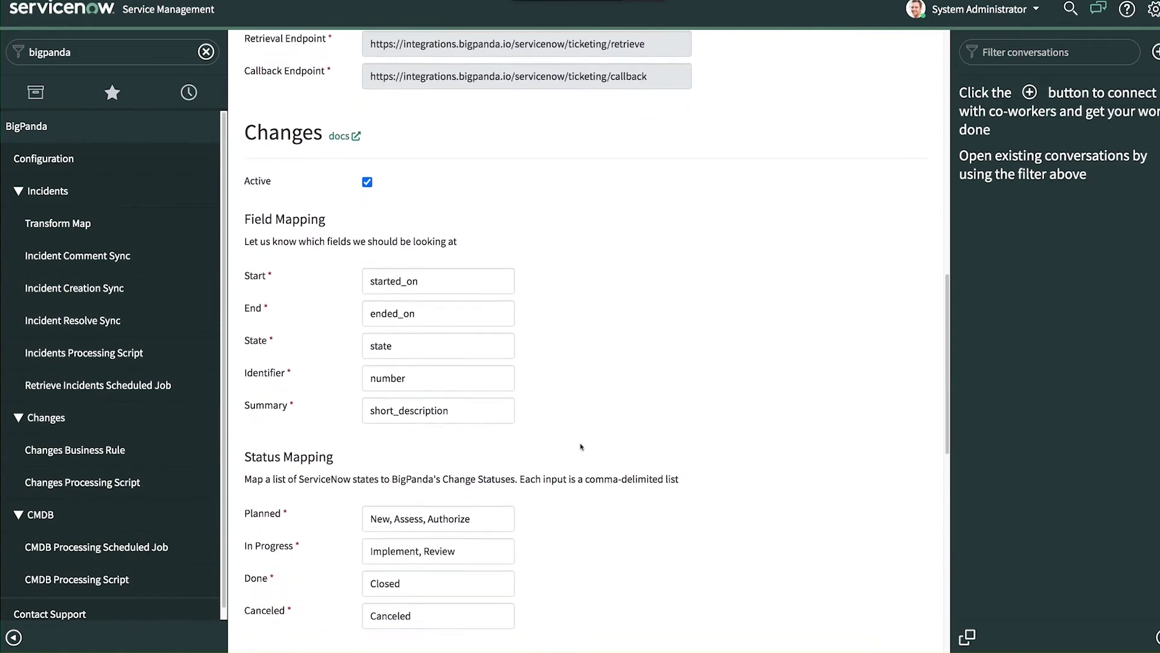
pyautogui.scroll(-1, 581, 447)
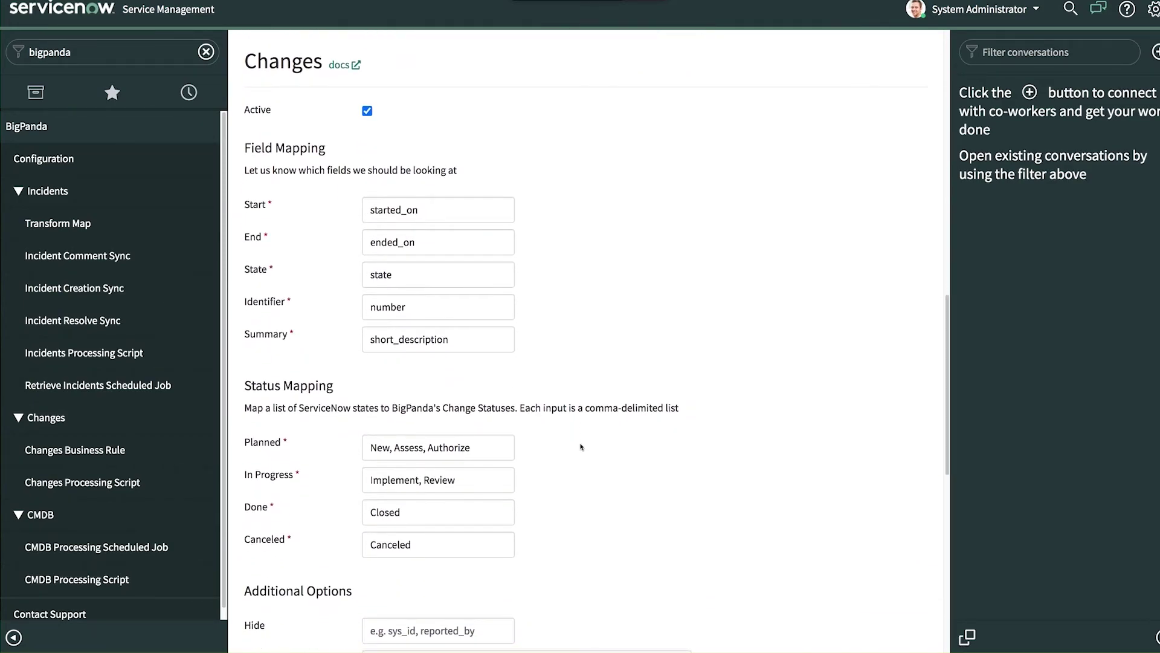
pyautogui.scroll(-2, 581, 448)
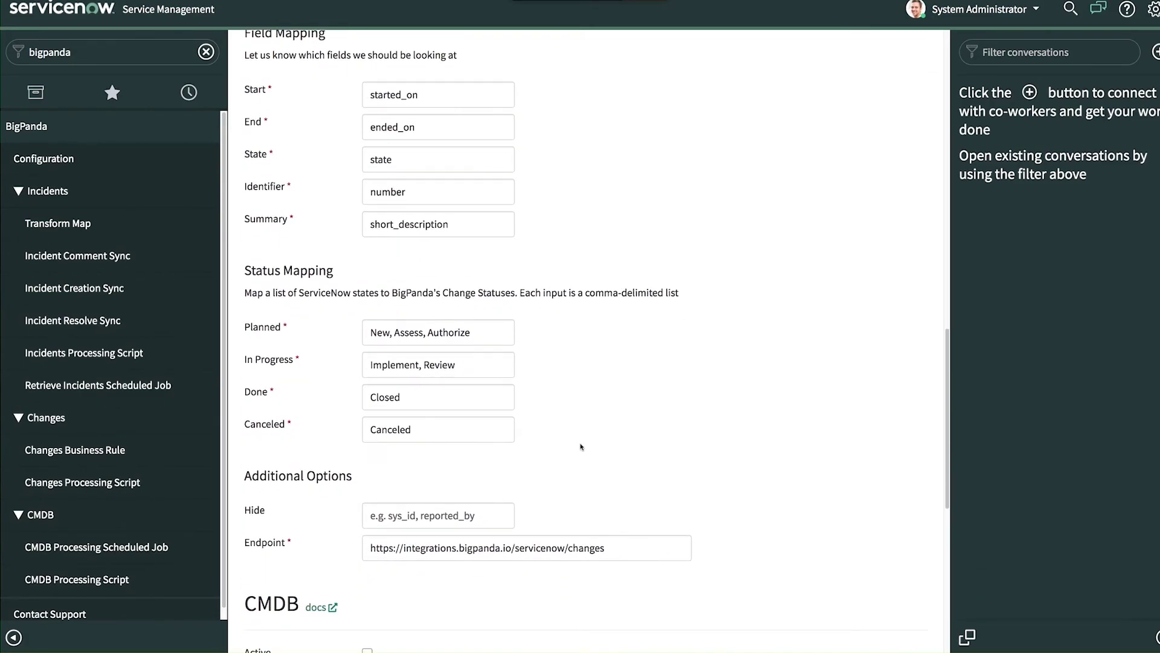
pyautogui.scroll(-2, 581, 447)
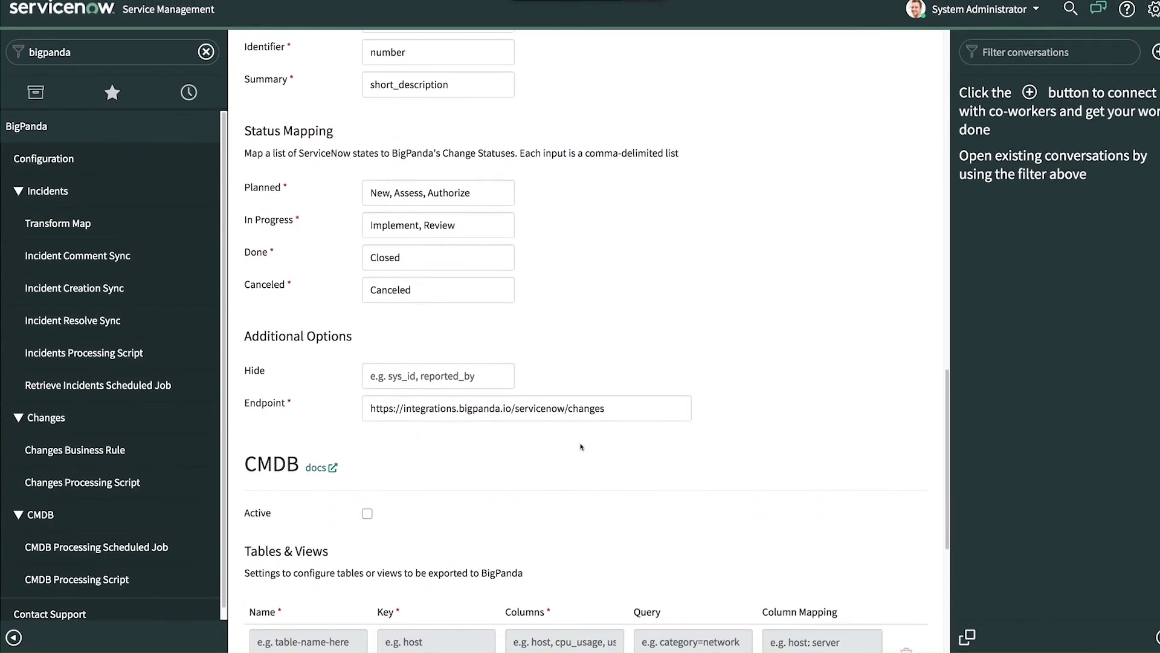
pyautogui.scroll(-6, 581, 447)
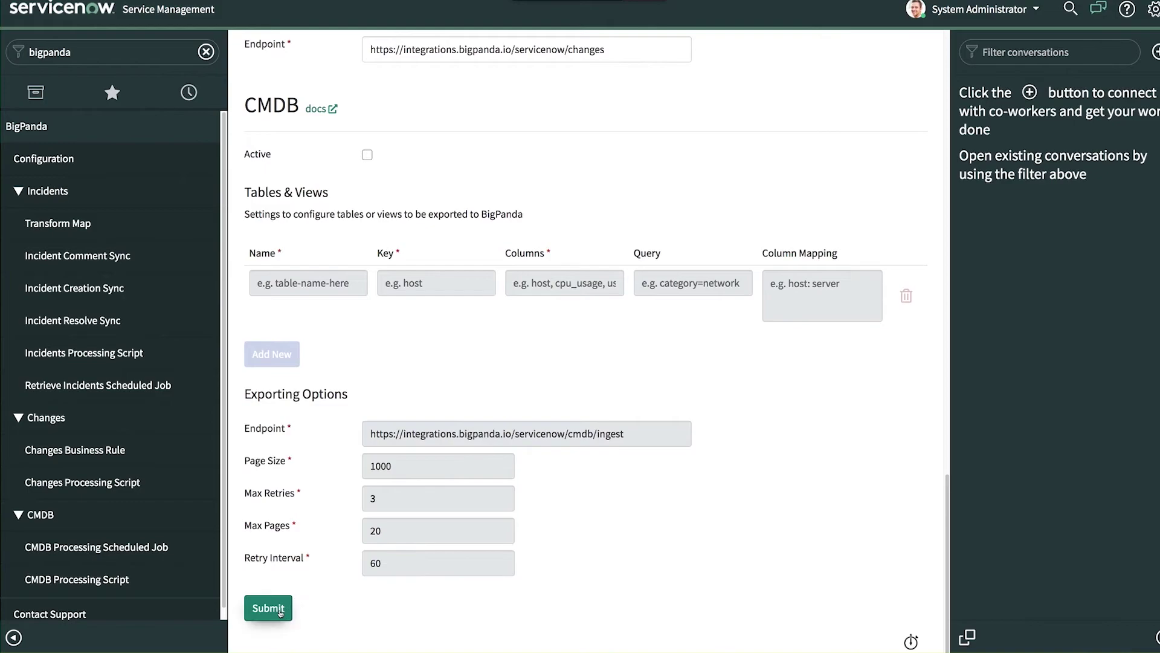
pyautogui.click(279, 610)
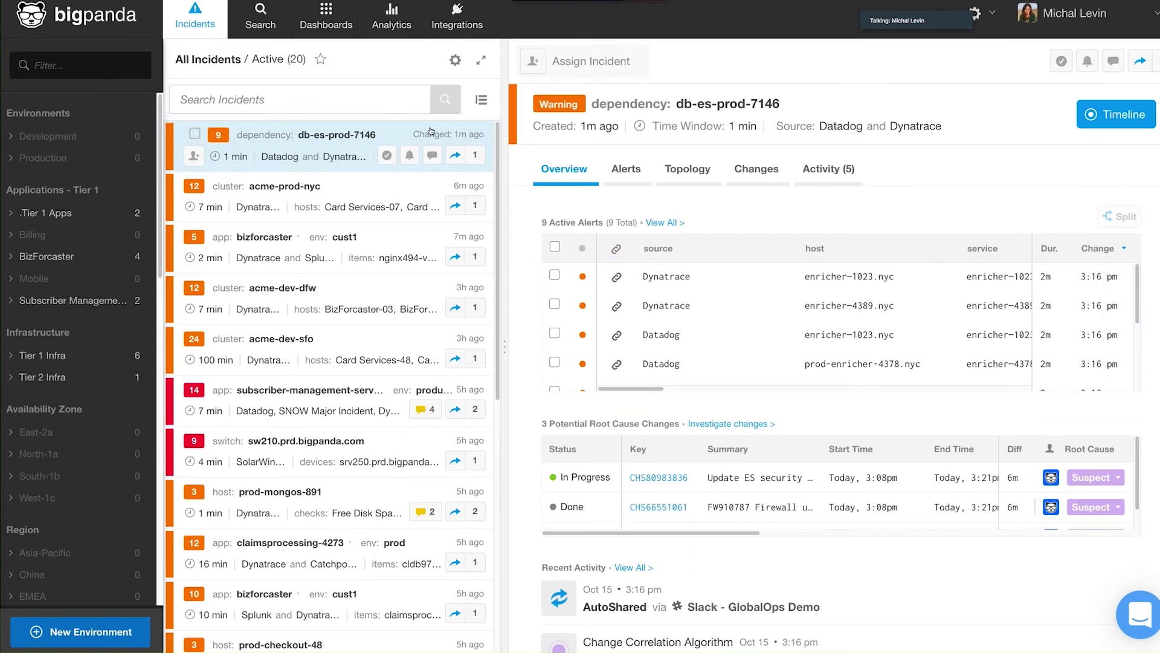
# Step: List the incident's changes and open the details of CHG0000024
pyautogui.click(743, 171)
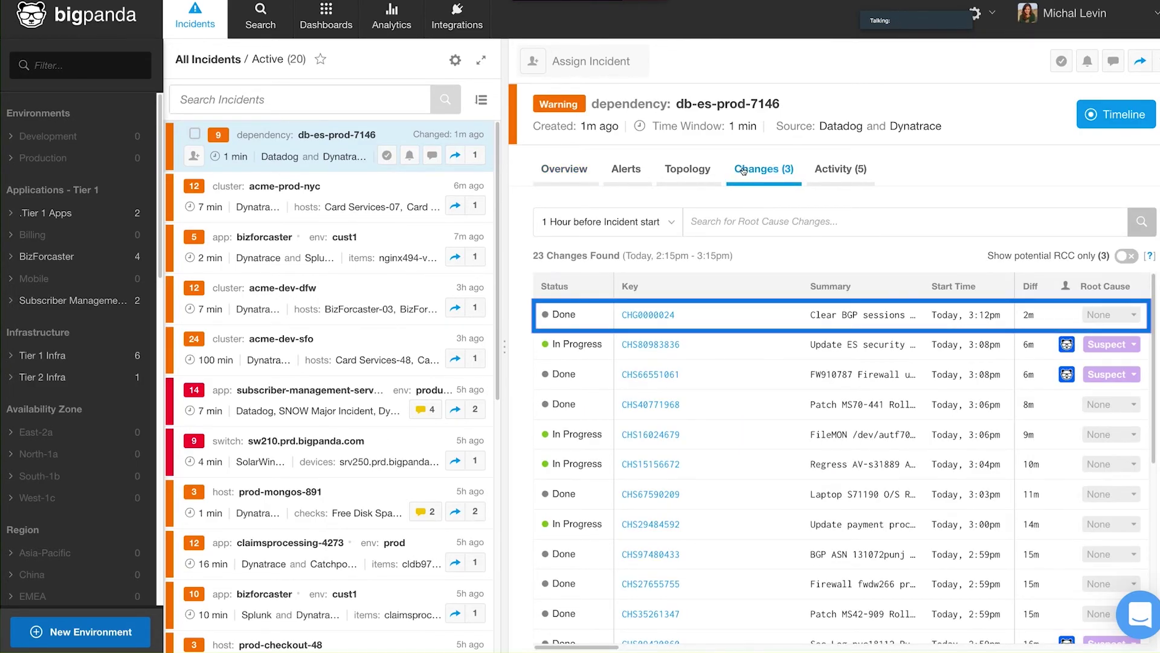
pyautogui.click(731, 321)
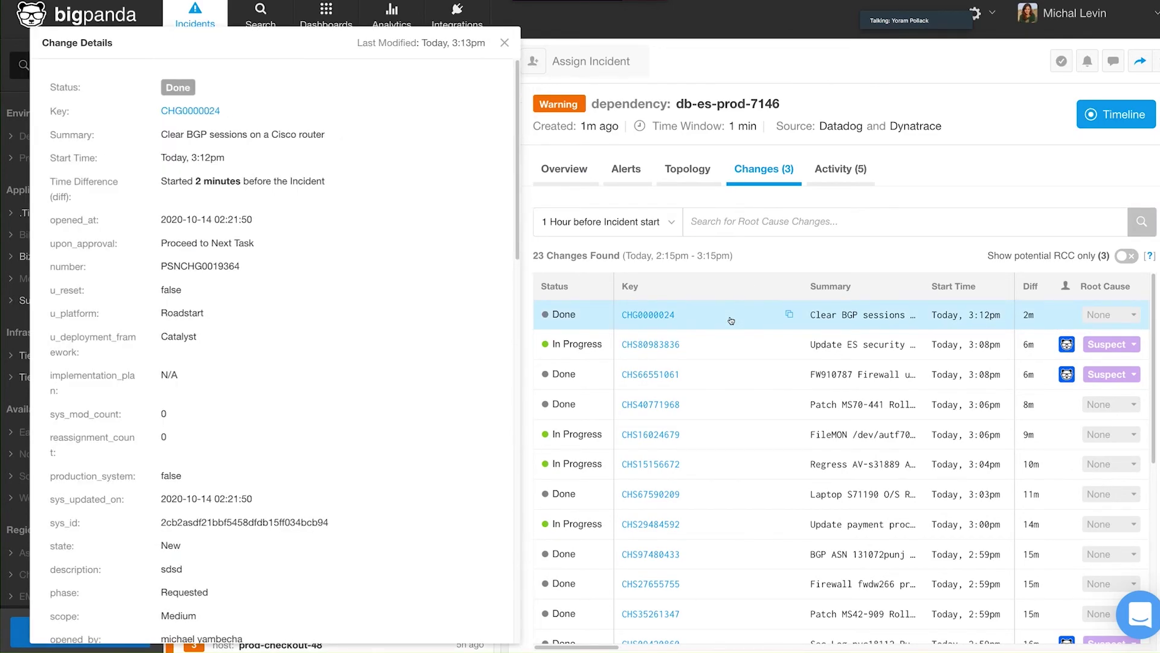